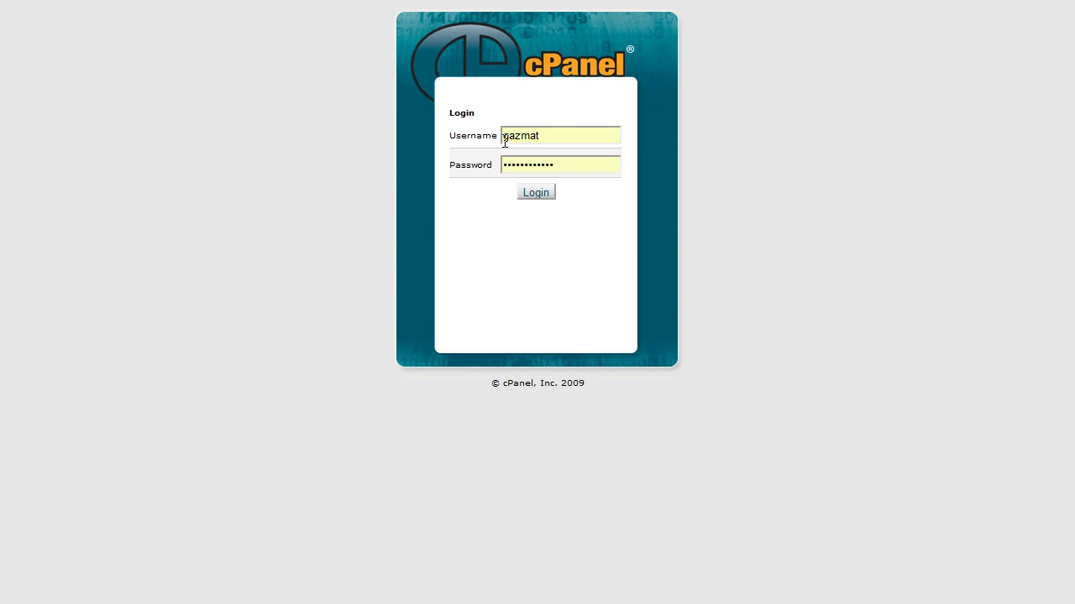
# Submit the entered username and password on the cPanel login page
pyautogui.click(531, 193)
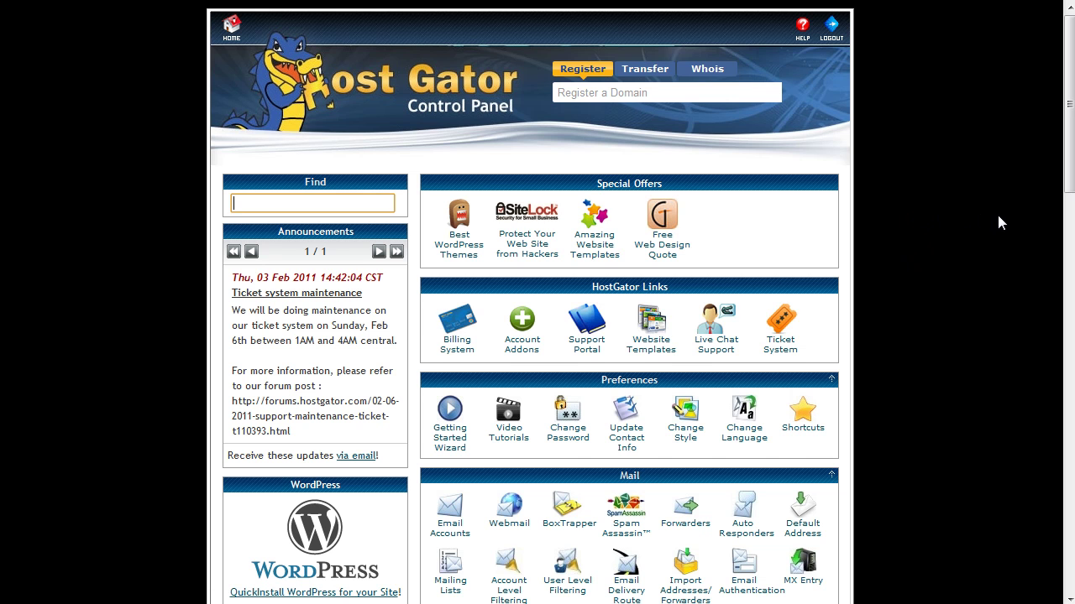
# Scroll the loaded cPanel home page down to the Logs tool group
pyautogui.moveTo(1068, 145); pyautogui.dragTo(1065, 428)
pyautogui.scroll(1, 823, 396)
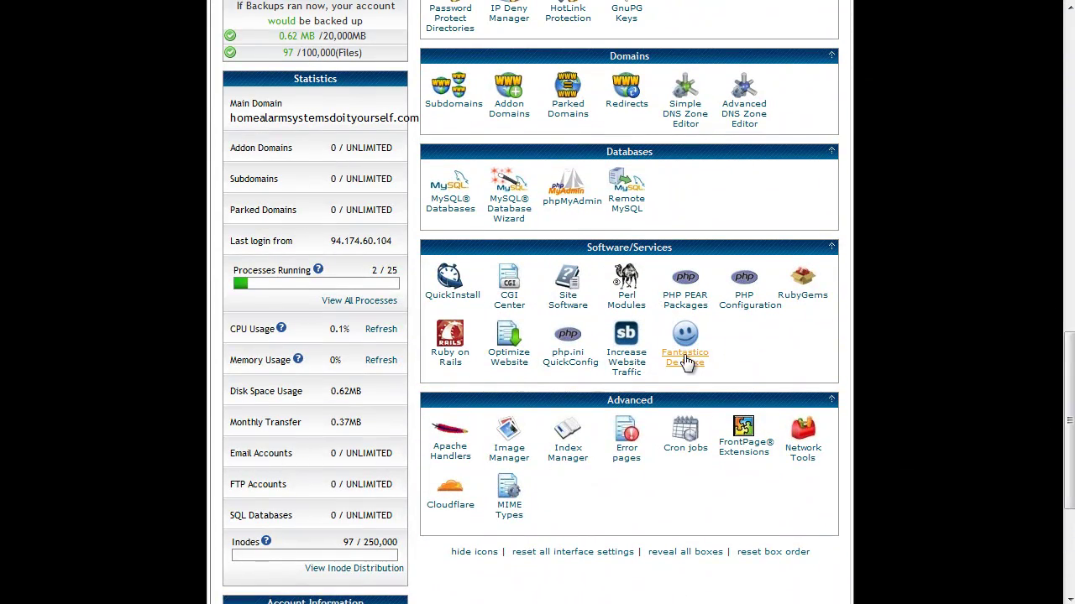
pyautogui.moveTo(1069, 366); pyautogui.dragTo(1072, 190)
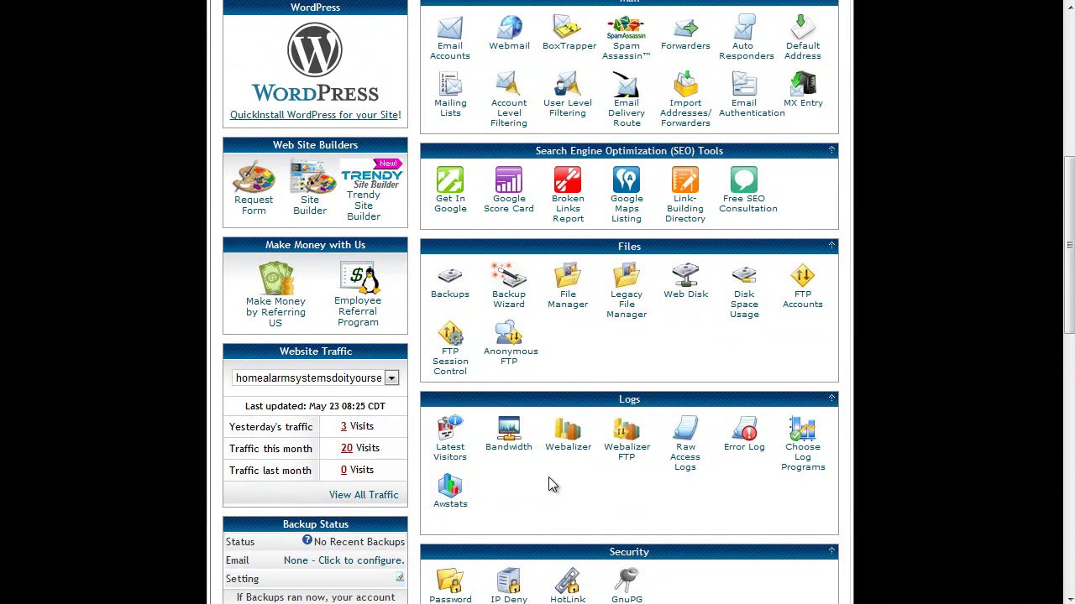
# Open the AWStats report for homealarmsystemsdoityourself.com and scroll through its visitor statistics
pyautogui.click(451, 504)
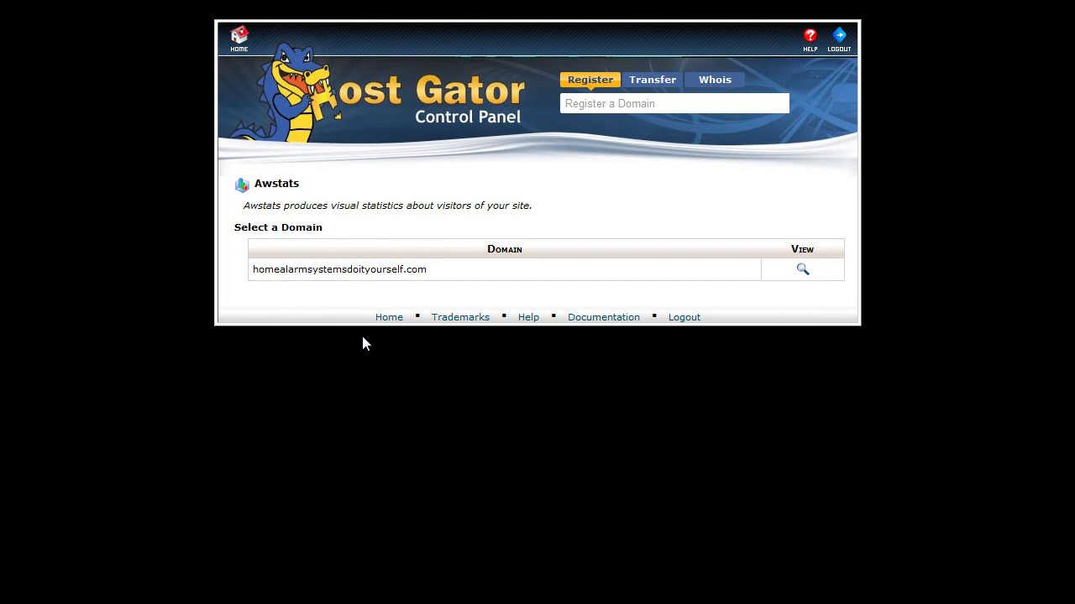
pyautogui.click(801, 269)
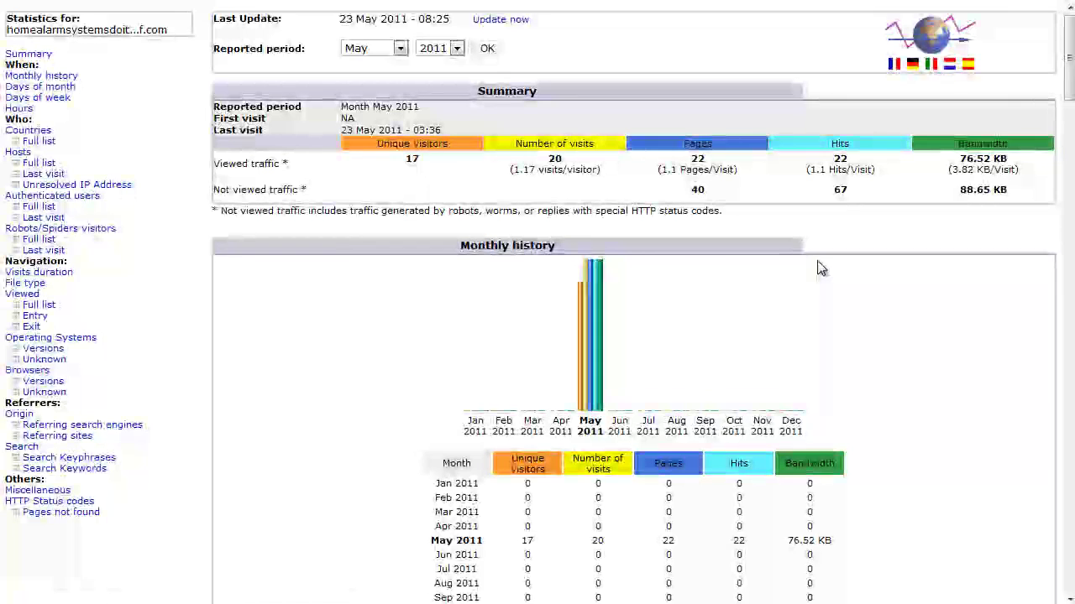
pyautogui.scroll(-4, 1071, 109)
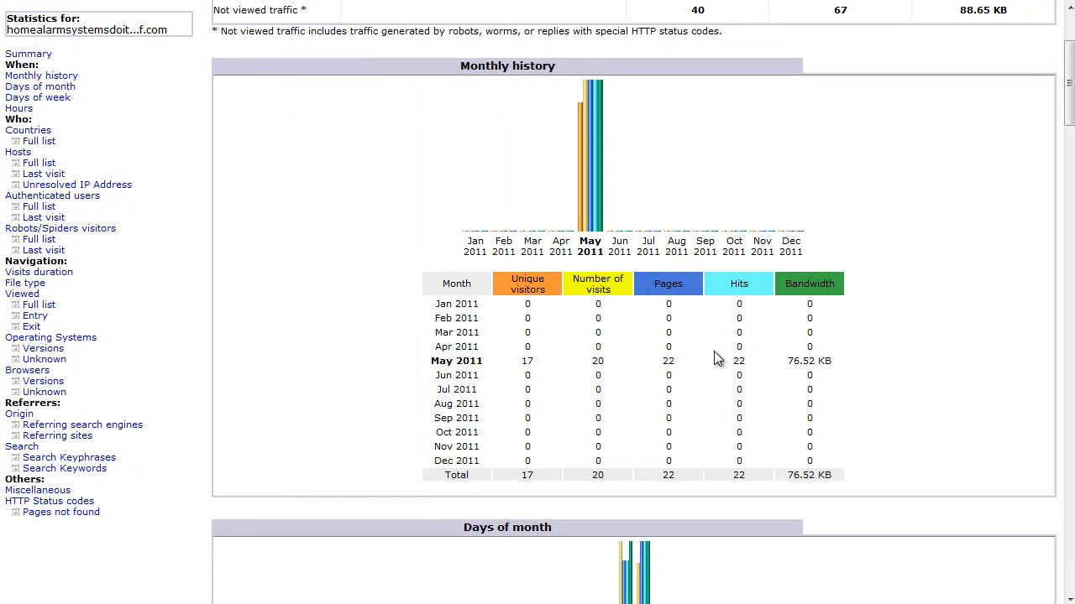
pyautogui.moveTo(1070, 111); pyautogui.dragTo(1069, 224)
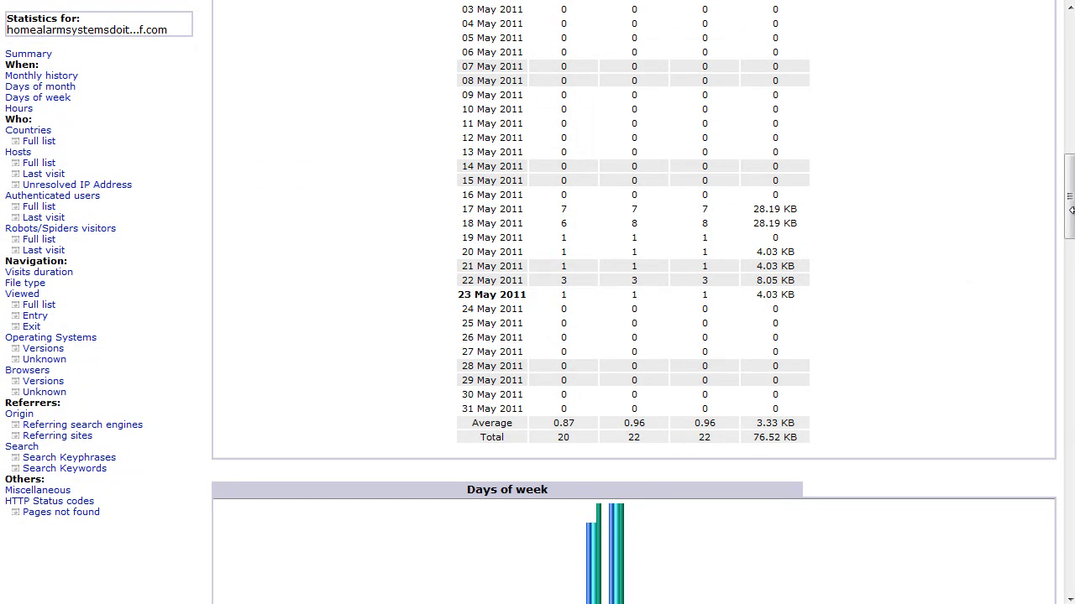
pyautogui.moveTo(1069, 205); pyautogui.dragTo(1070, 490)
pyautogui.scroll(-3, 336, 424)
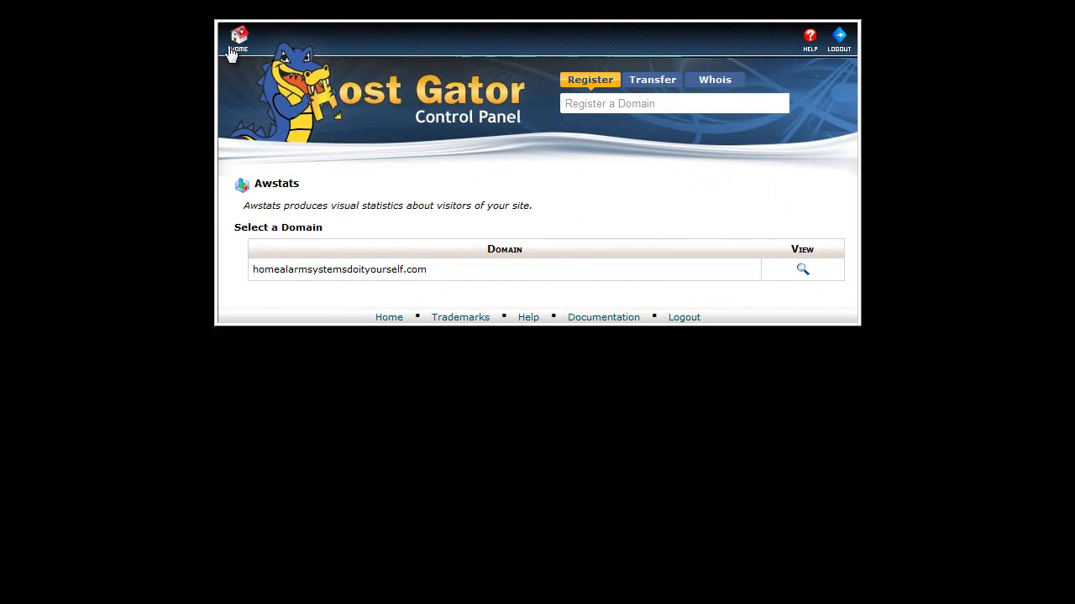
# Go back to the cPanel home page and bring the Mail tools into view
pyautogui.click(239, 53)
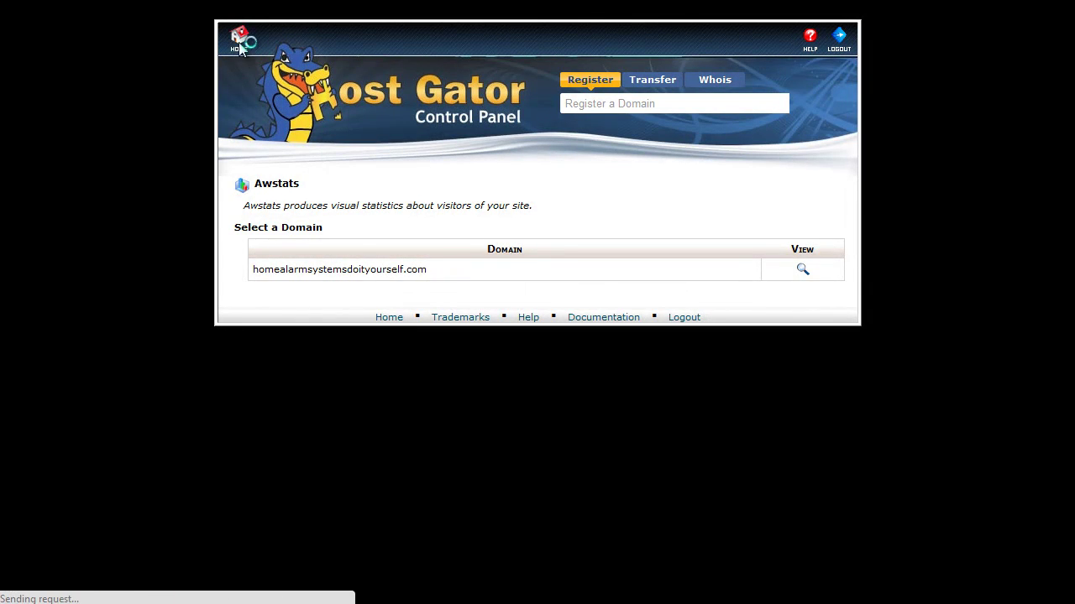
pyautogui.scroll(-5, 774, 443)
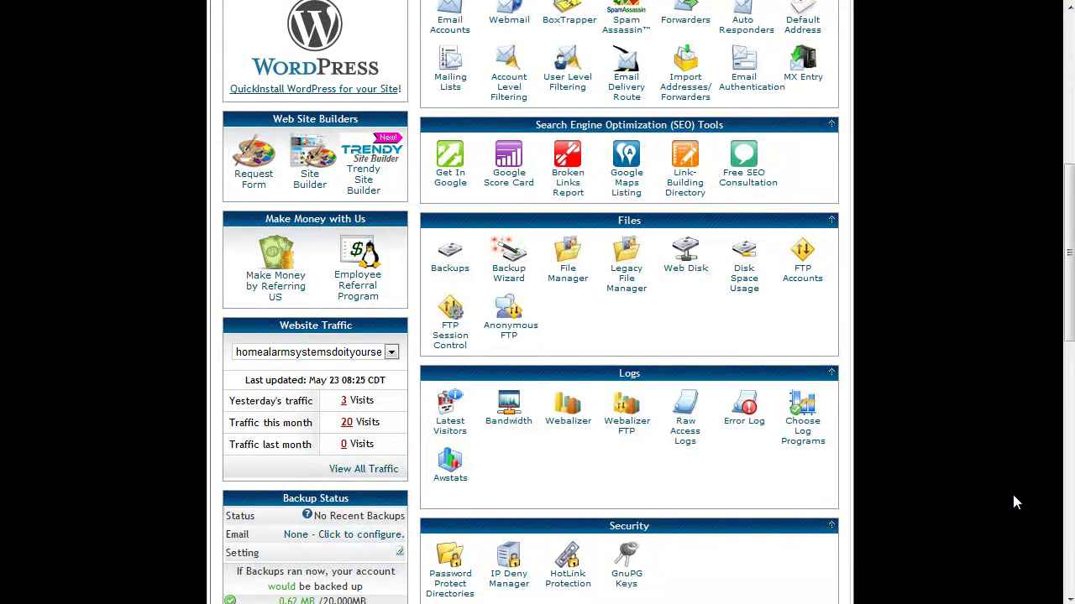
pyautogui.moveTo(1069, 281); pyautogui.dragTo(1071, 163)
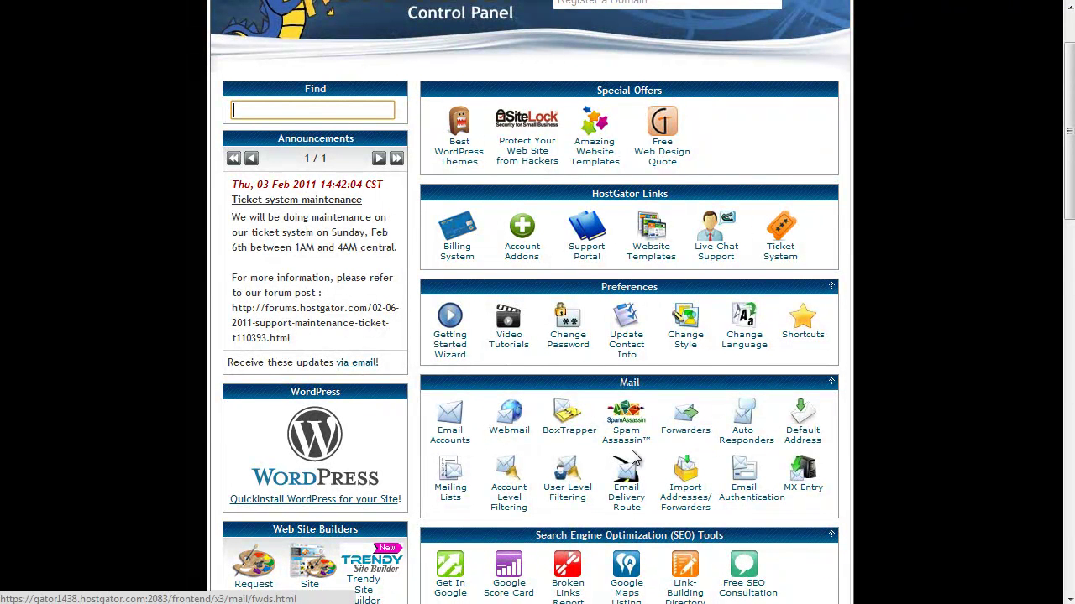
# In Email Accounts, enter mailbox name admin with the account password and its confirmation
pyautogui.click(450, 438)
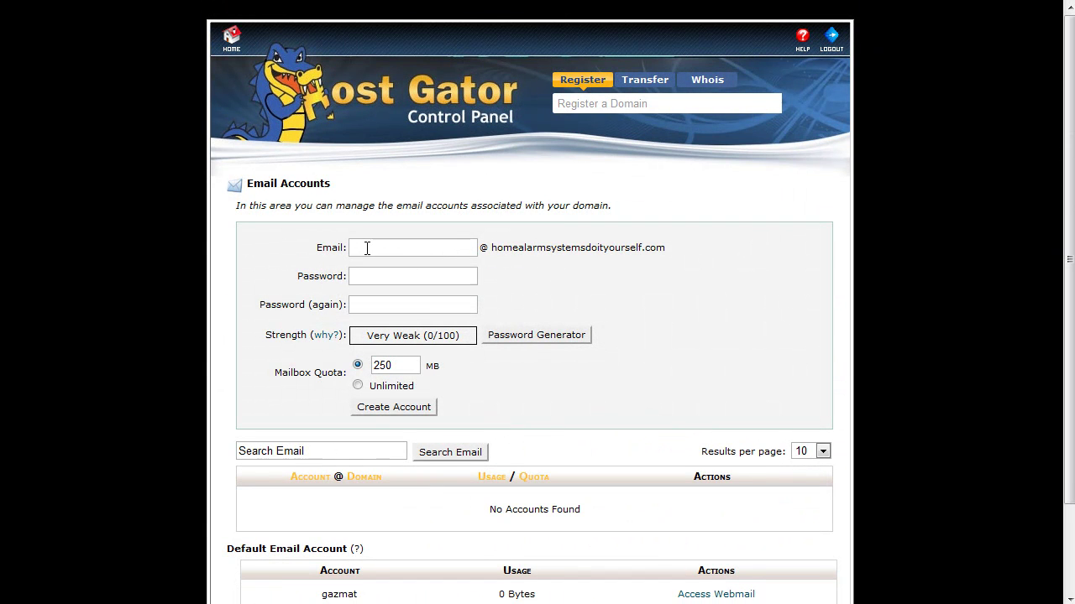
pyautogui.click(367, 248)
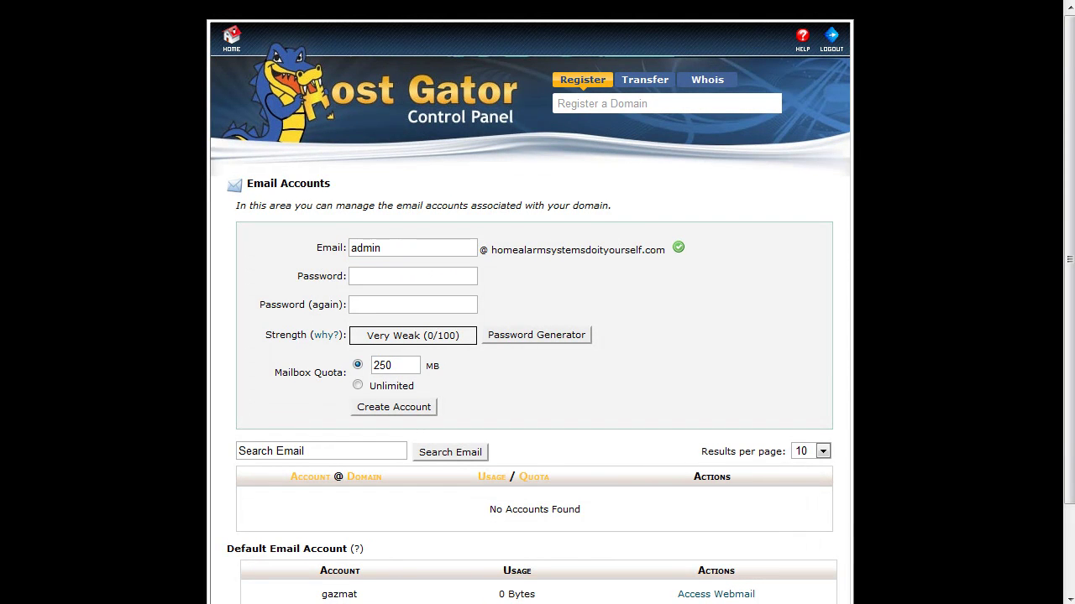
pyautogui.click(370, 278)
pyautogui.doubleClick(359, 275)
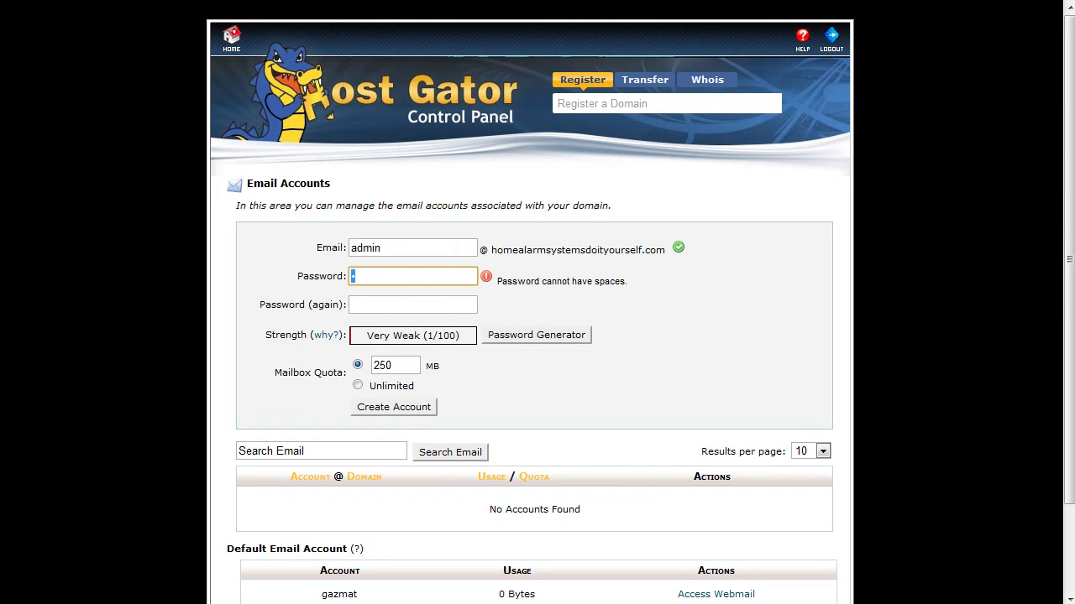
pyautogui.click(391, 276)
pyautogui.write('••••••••••••••')
pyautogui.click(403, 303)
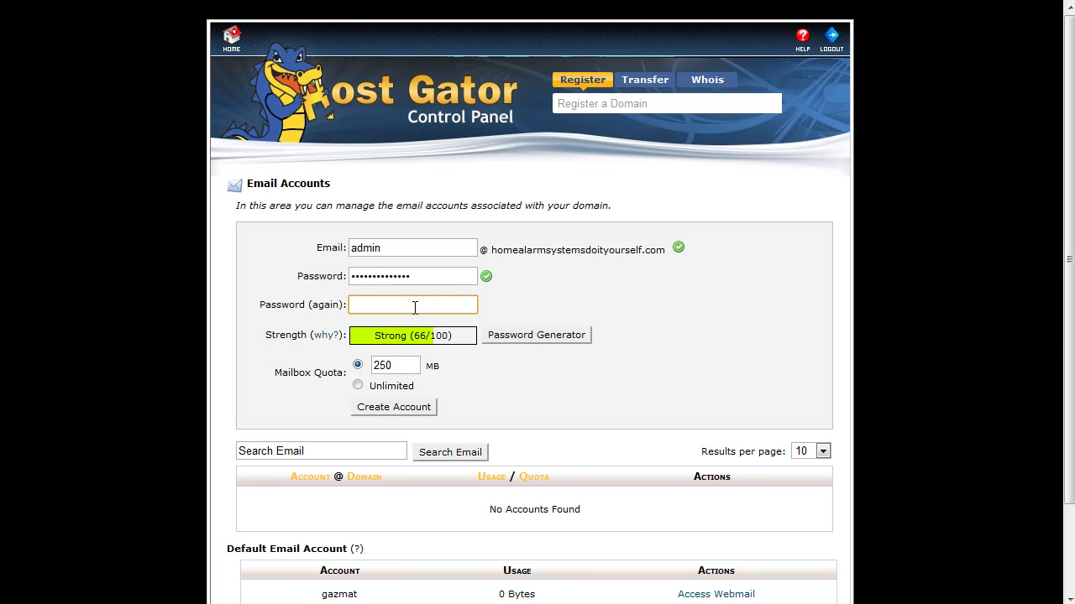
pyautogui.hotkey('ctrl', 'v')
# Choose Unlimited quota, create the admin account, and return to the cPanel home
pyautogui.click(358, 386)
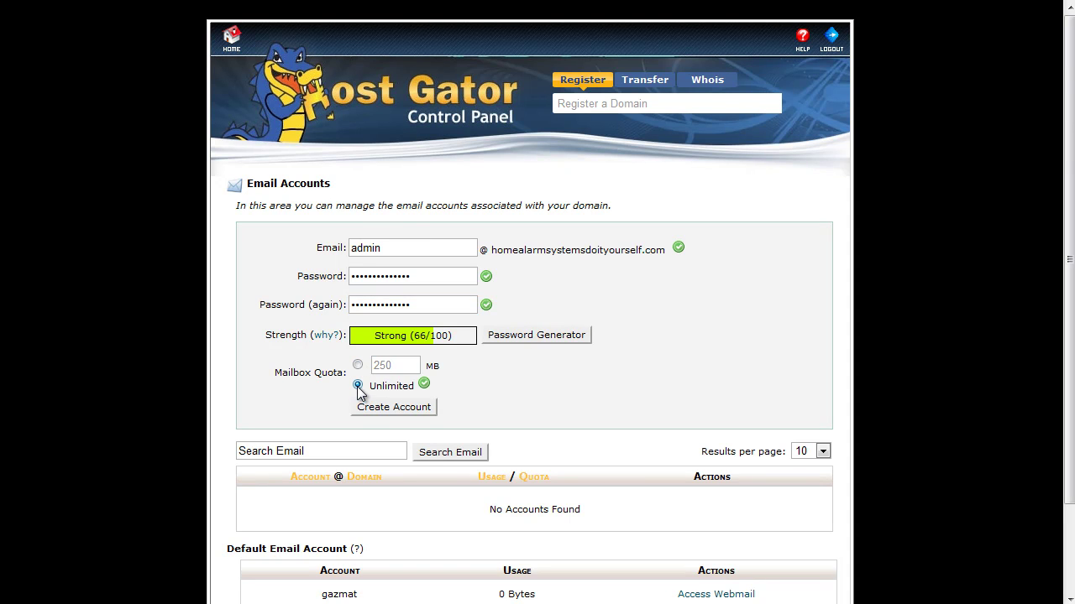
pyautogui.click(397, 411)
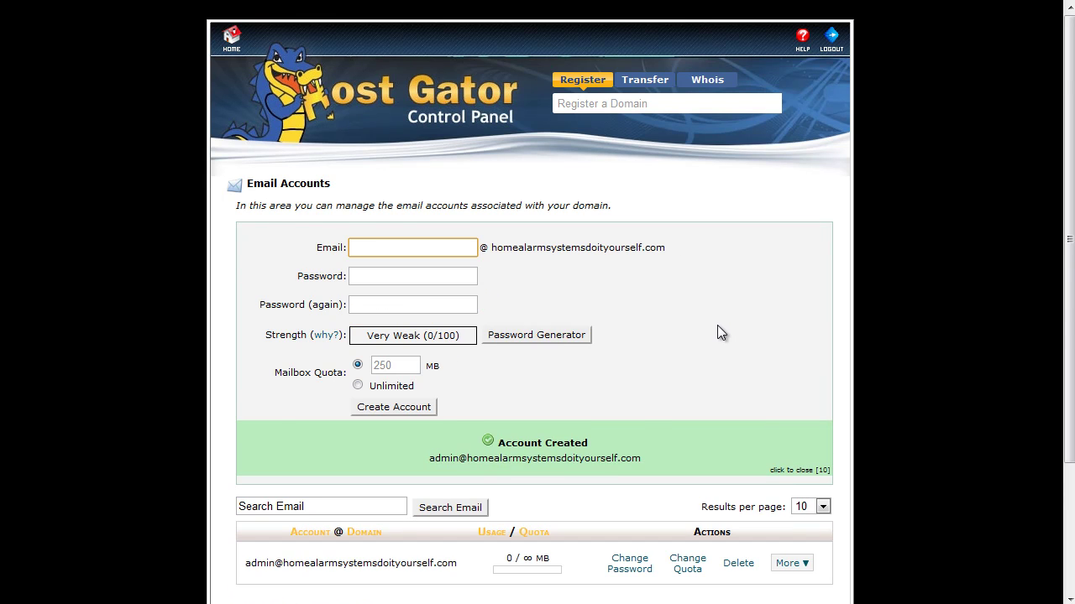
pyautogui.scroll(-1, 717, 327)
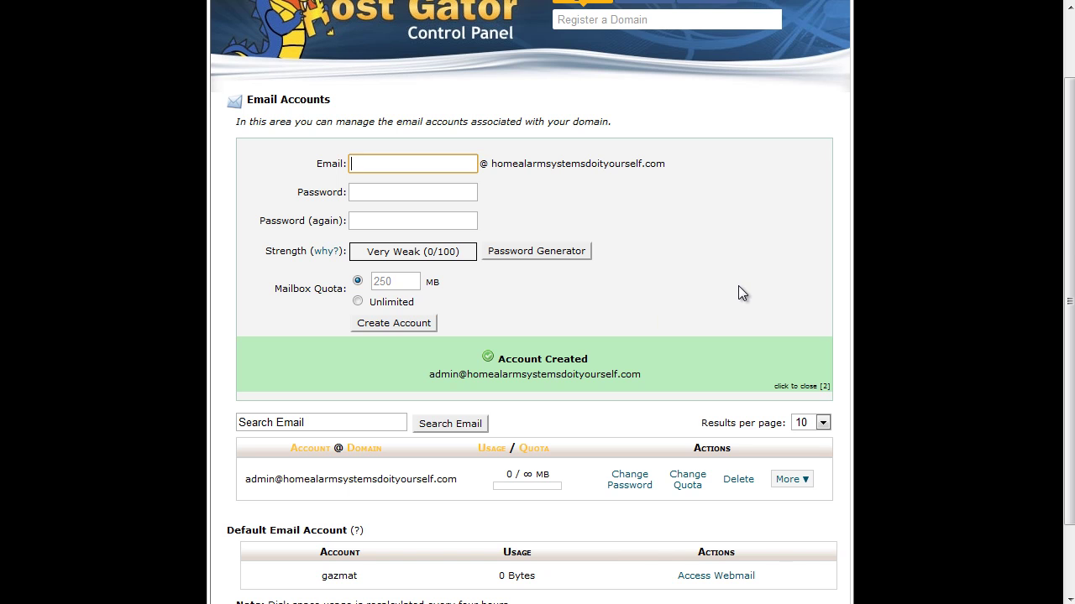
pyautogui.scroll(2, 732, 286)
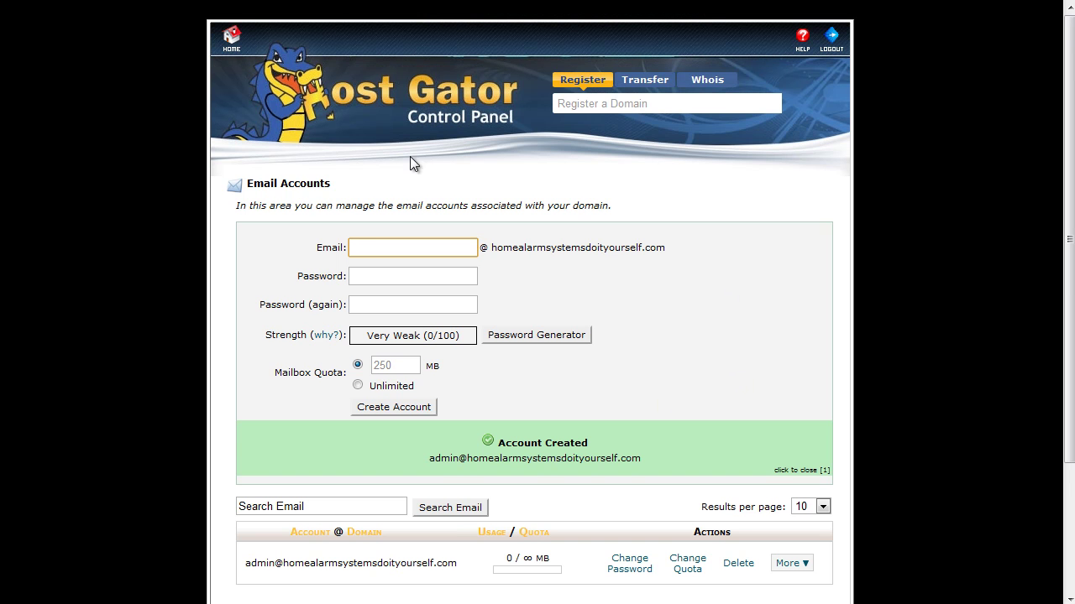
pyautogui.click(233, 49)
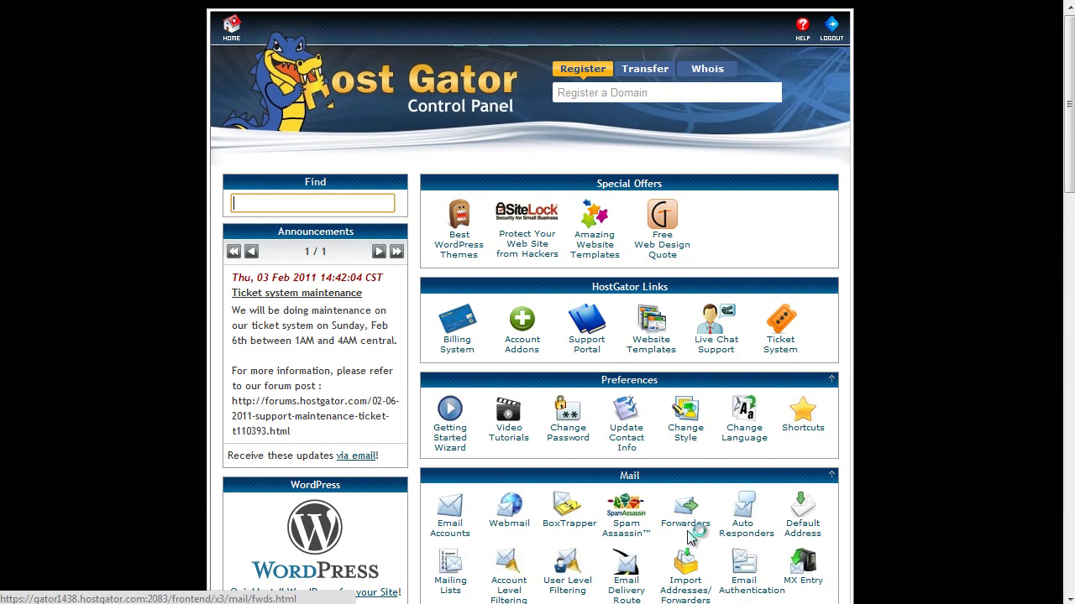
# Open the Forwarders page and start adding a new forwarder
pyautogui.click(683, 529)
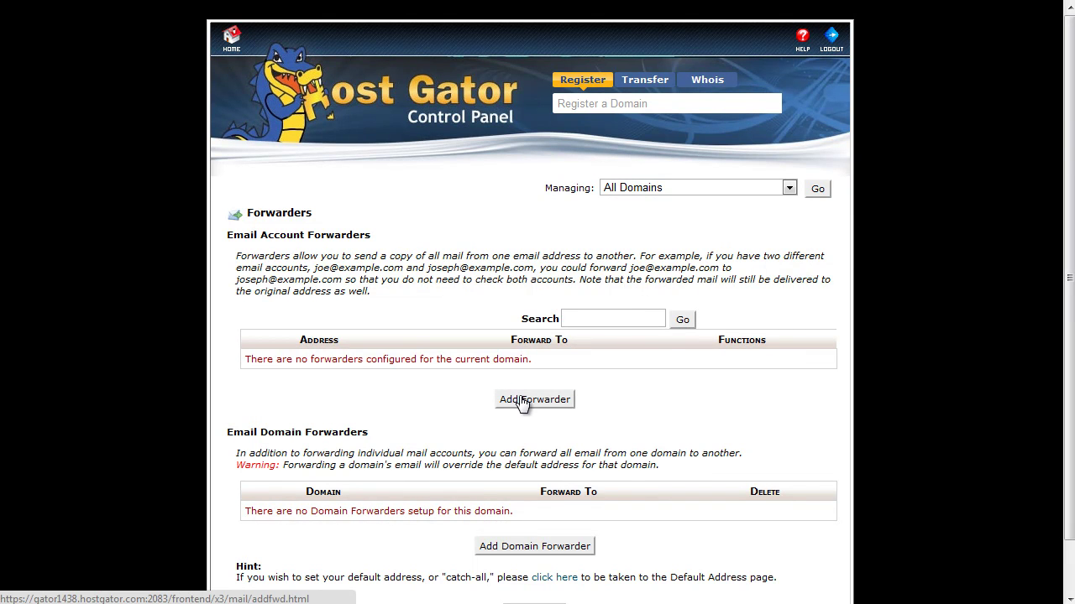
pyautogui.click(521, 401)
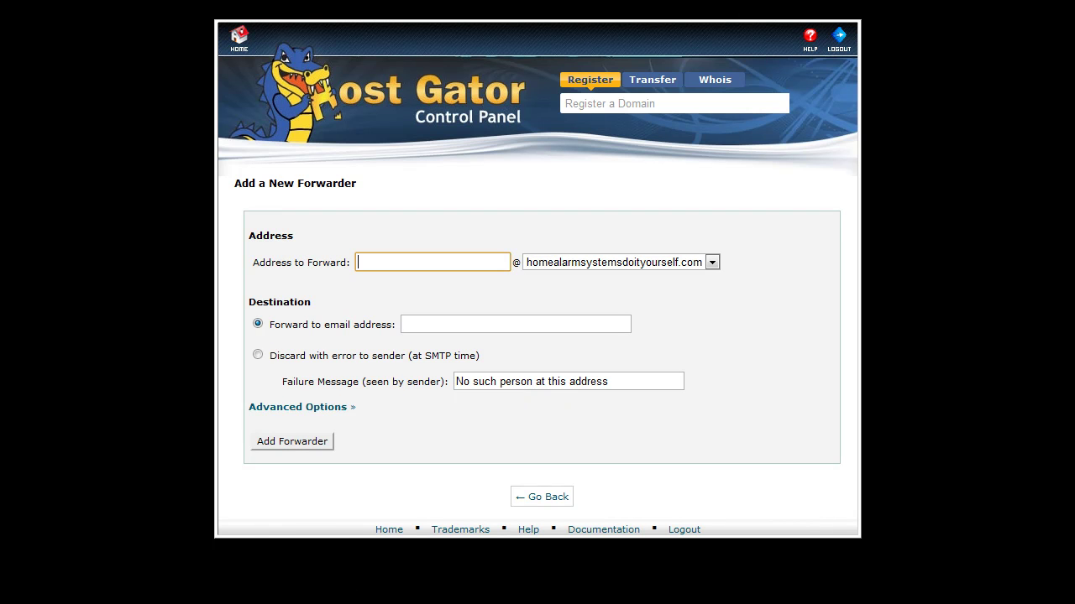
# Add a forwarder sending mail for admin to the Gmail address
pyautogui.click(377, 263)
pyautogui.write('admin')
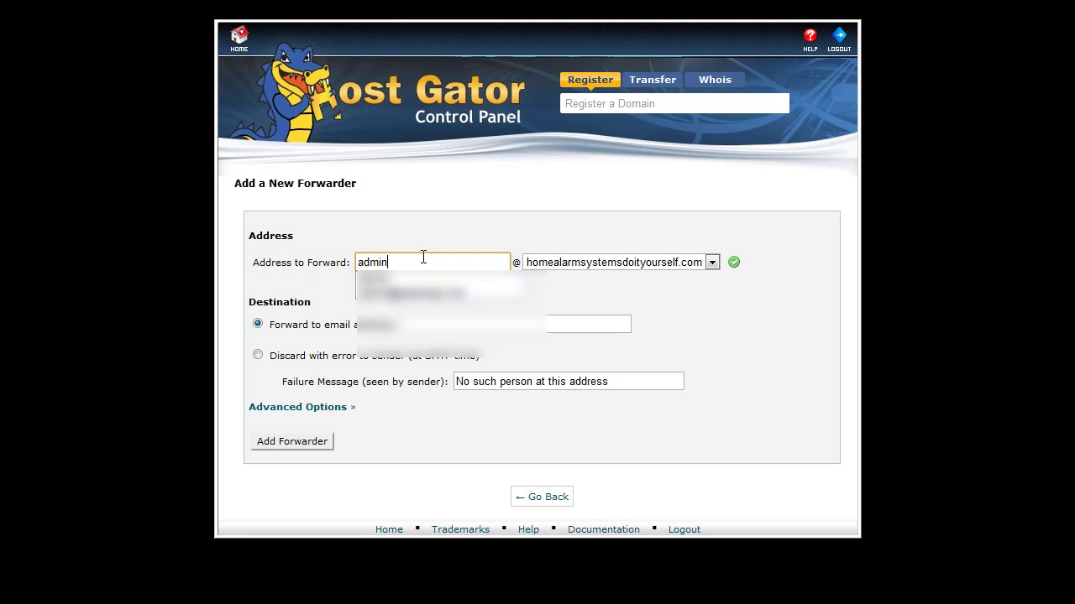
pyautogui.click(694, 290)
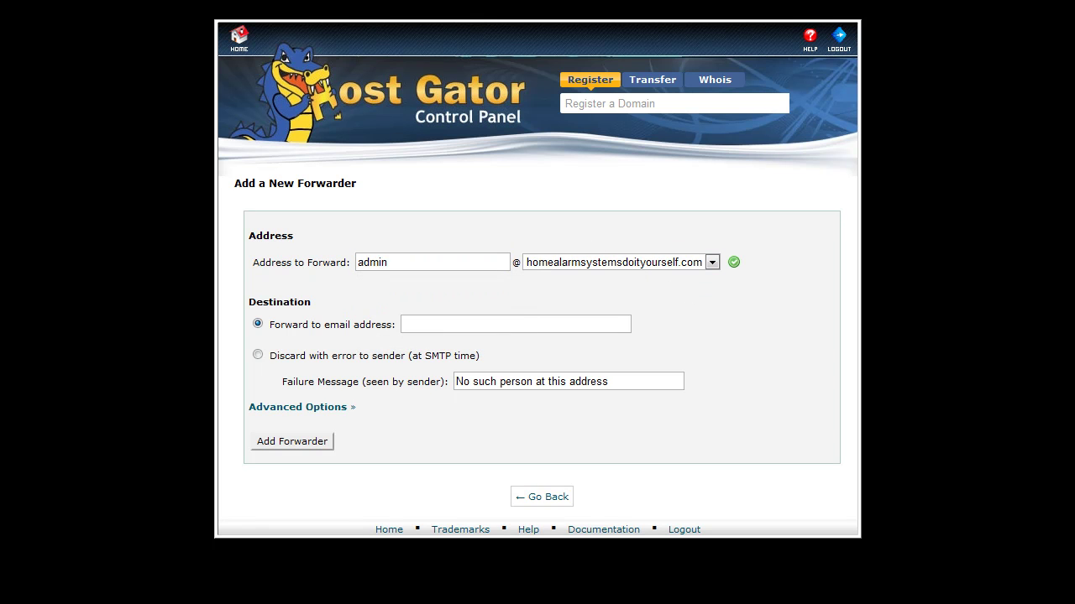
pyautogui.click(424, 324)
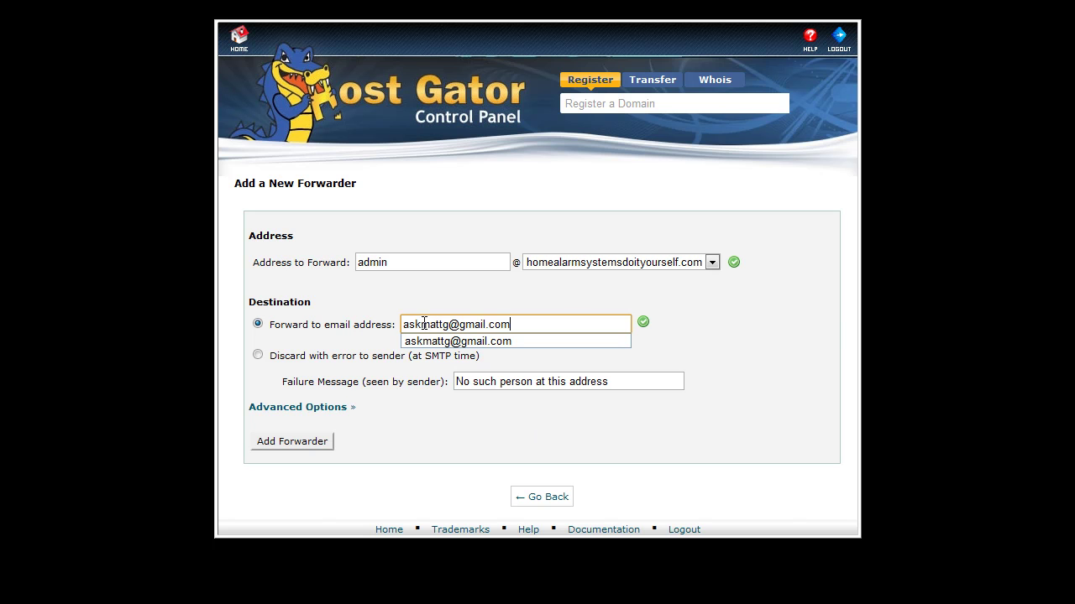
pyautogui.click(806, 367)
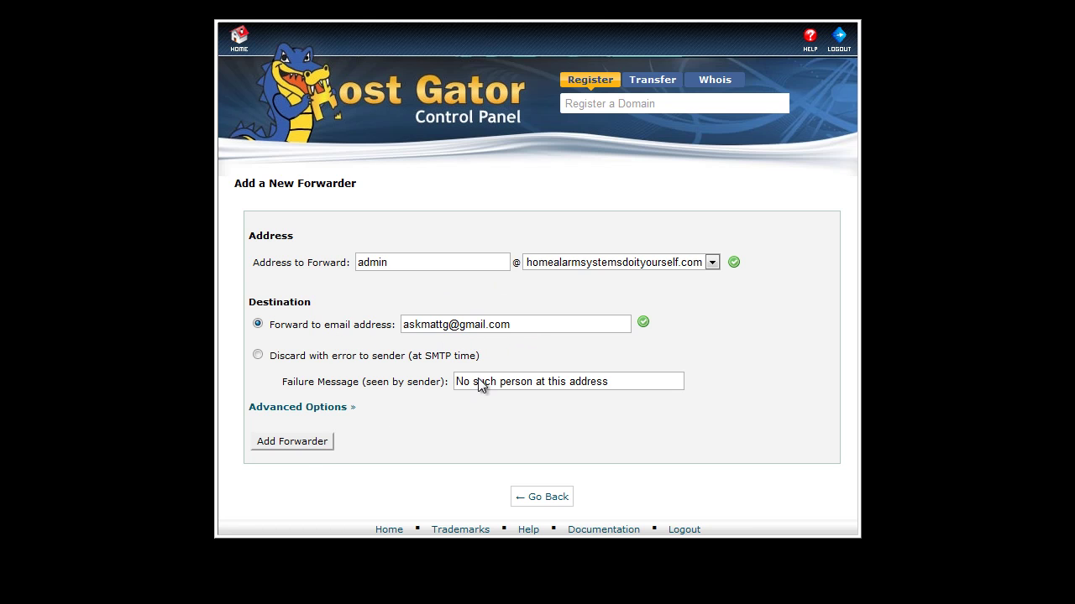
pyautogui.click(312, 441)
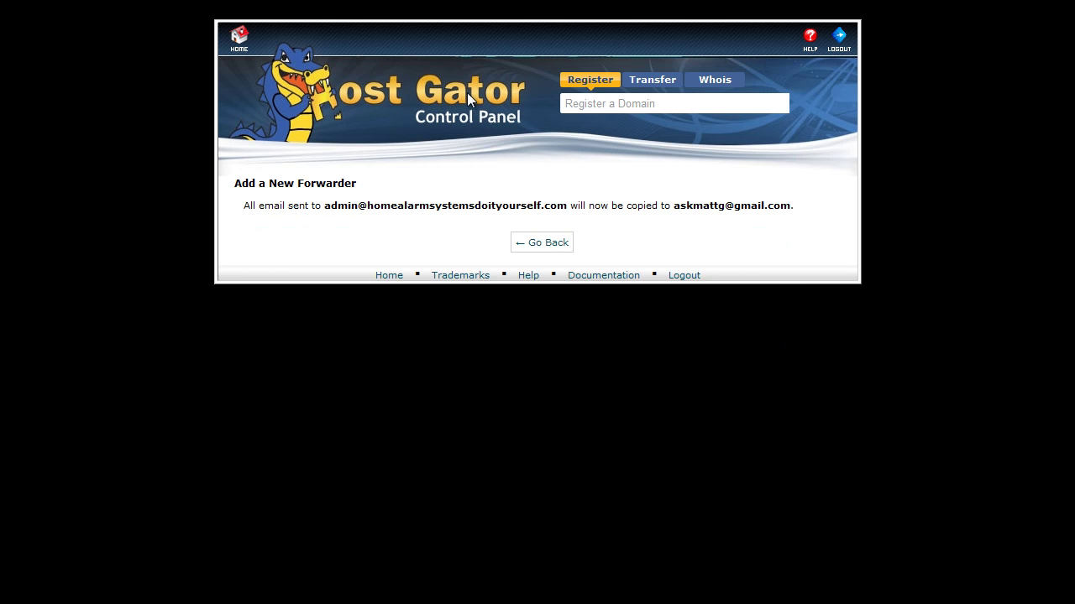
# Return to the cPanel home page and scroll to the Mail tool group
pyautogui.click(240, 52)
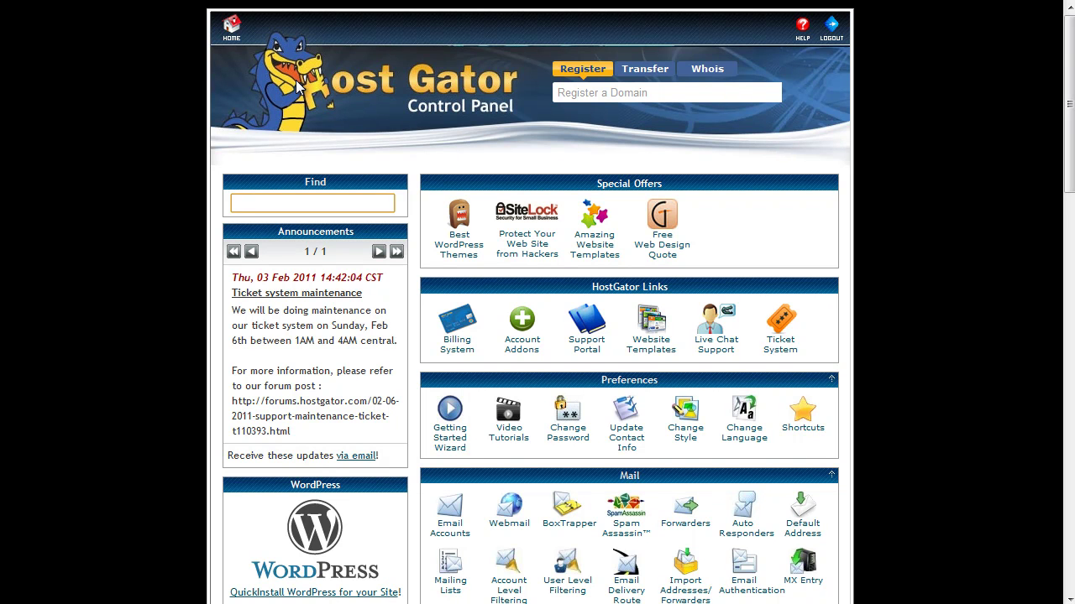
pyautogui.moveTo(1069, 104); pyautogui.dragTo(1068, 148)
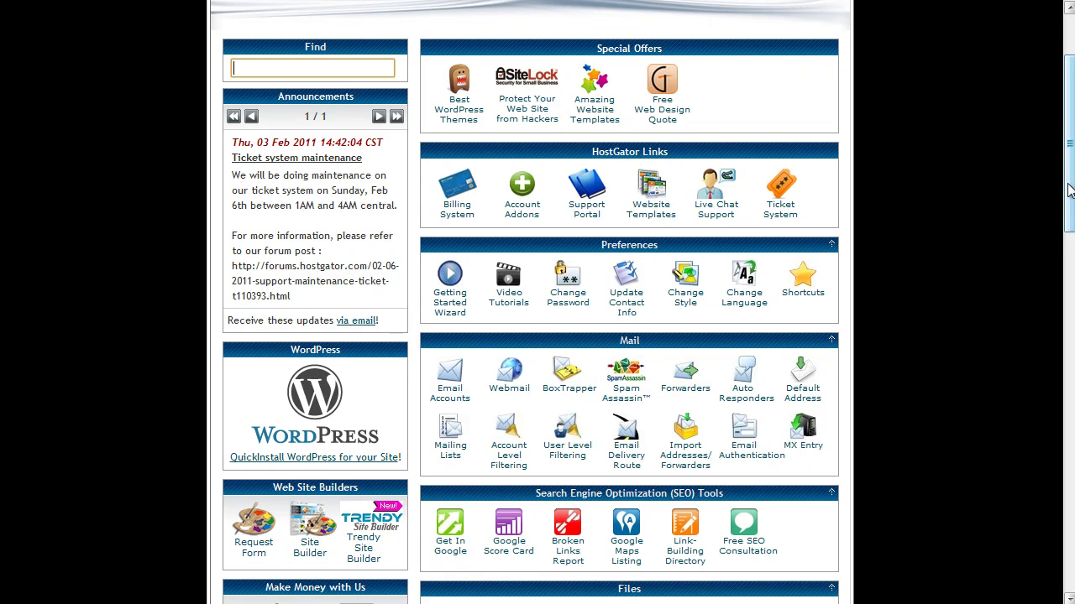
pyautogui.moveTo(1068, 191); pyautogui.dragTo(1068, 149)
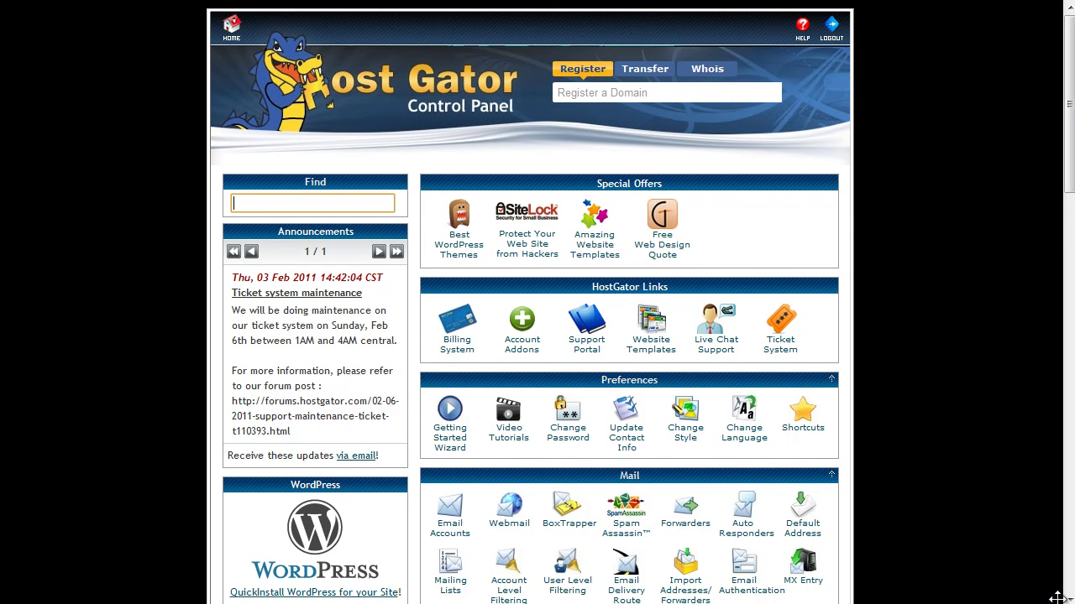